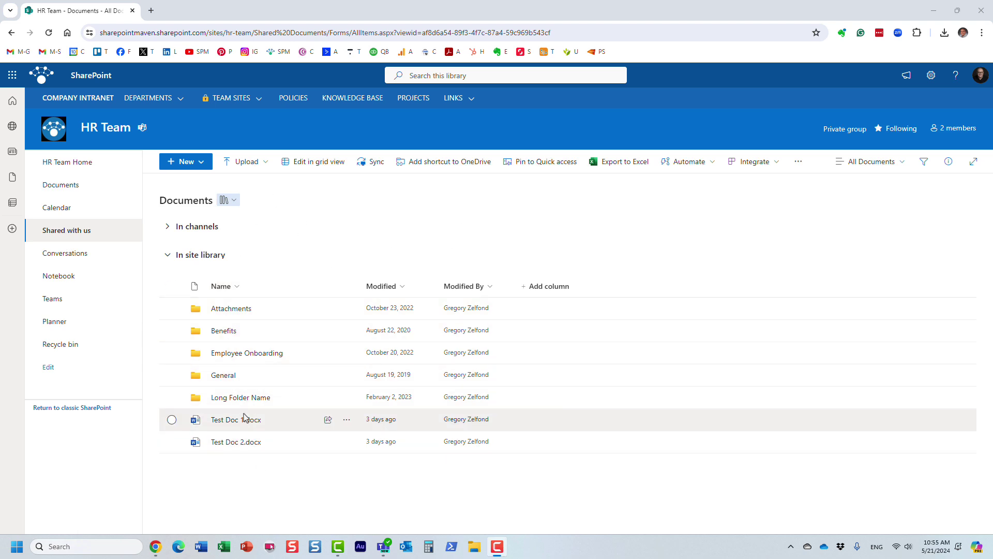
Step: View the Open options for Test Doc 1.docx without opening it, then enter the Benefits folder
right_click(239, 418)
mouse_move(310, 202)
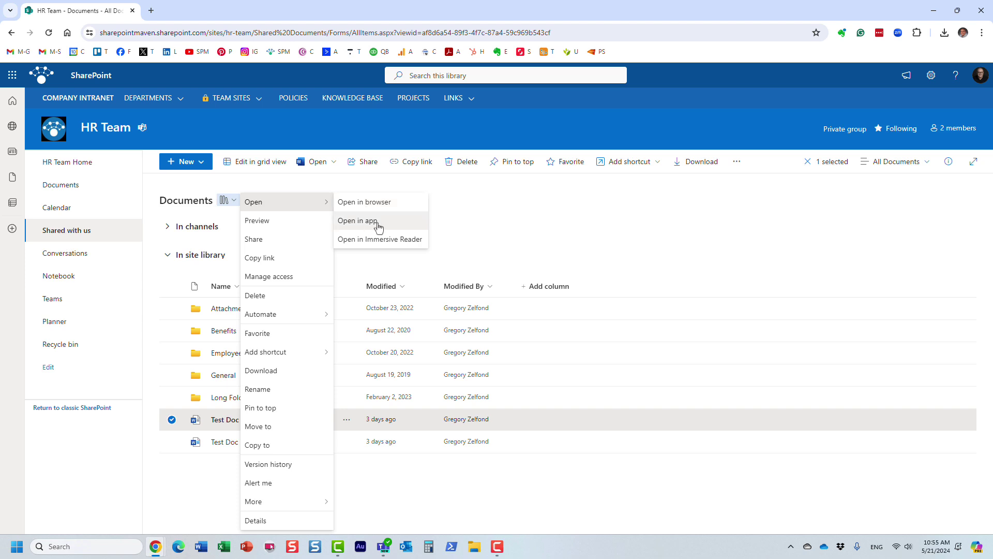
left_click(482, 219)
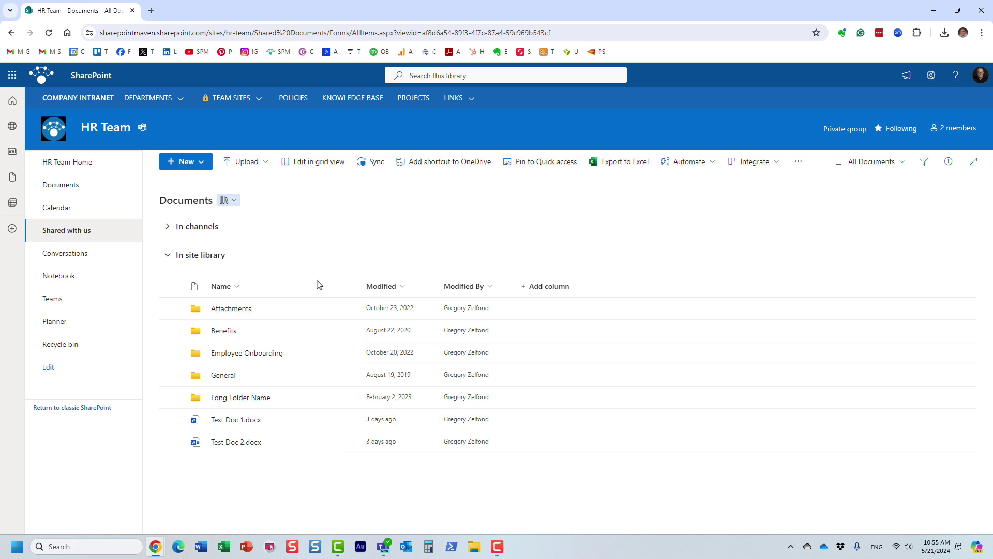
left_click(228, 333)
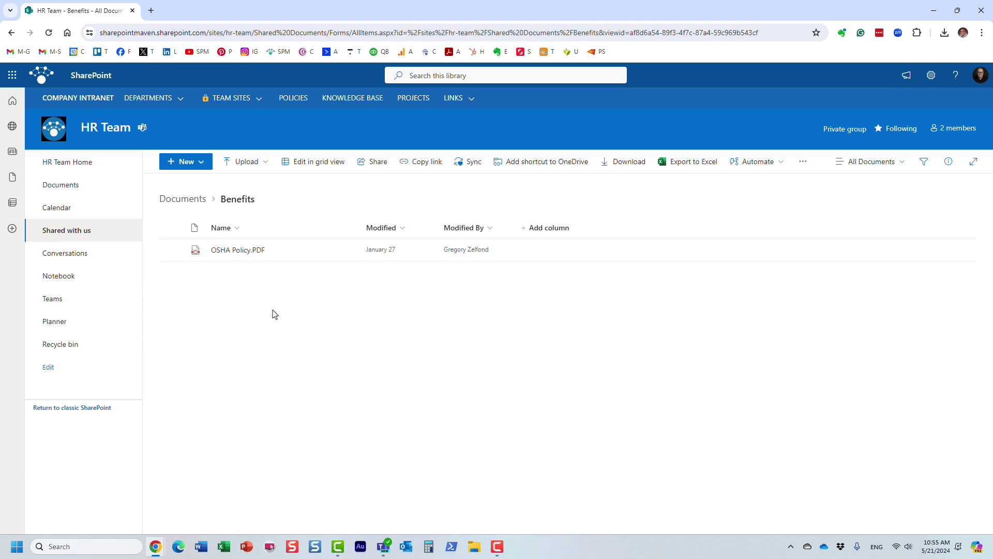
left_click(254, 251)
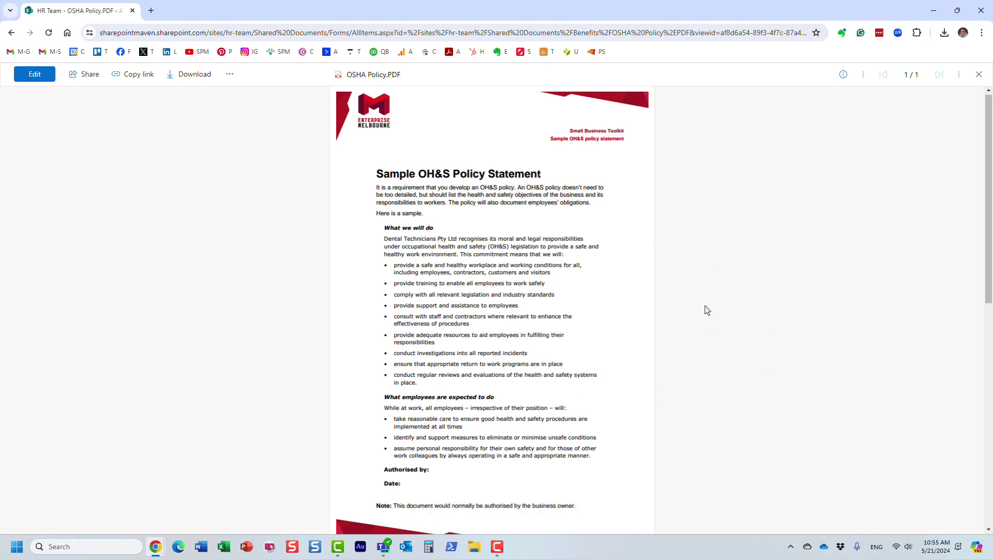
left_click(32, 74)
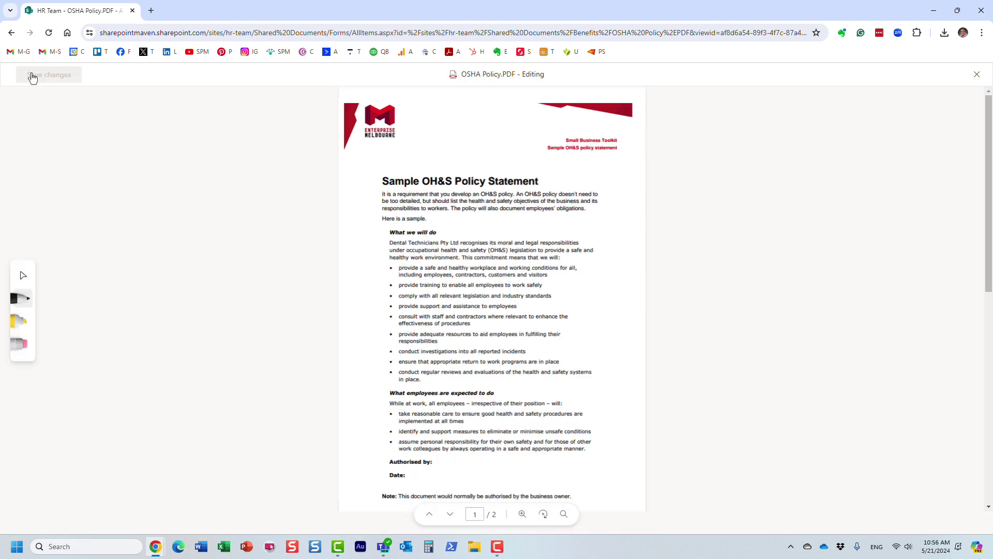
left_click(19, 321)
left_click_drag(411, 240, 449, 286)
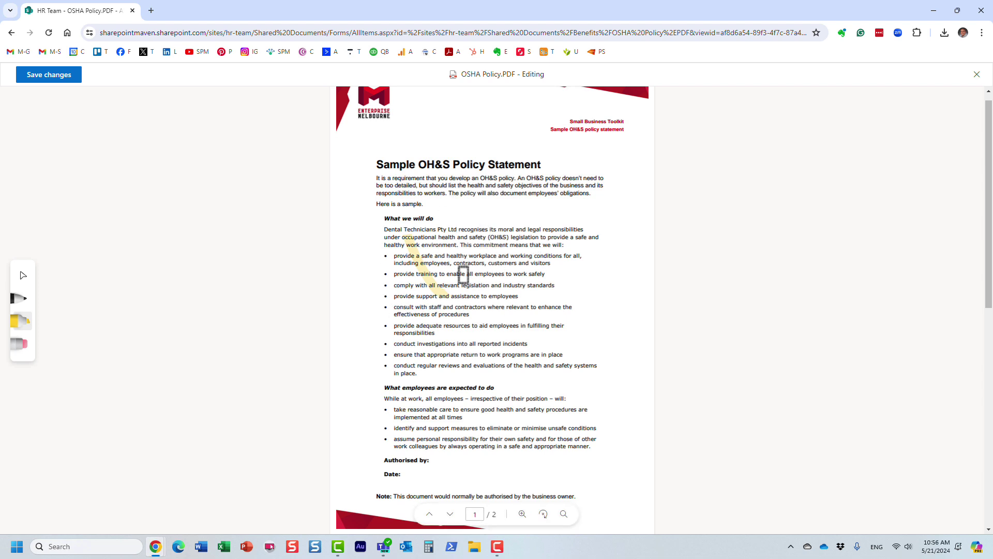
left_click(11, 32)
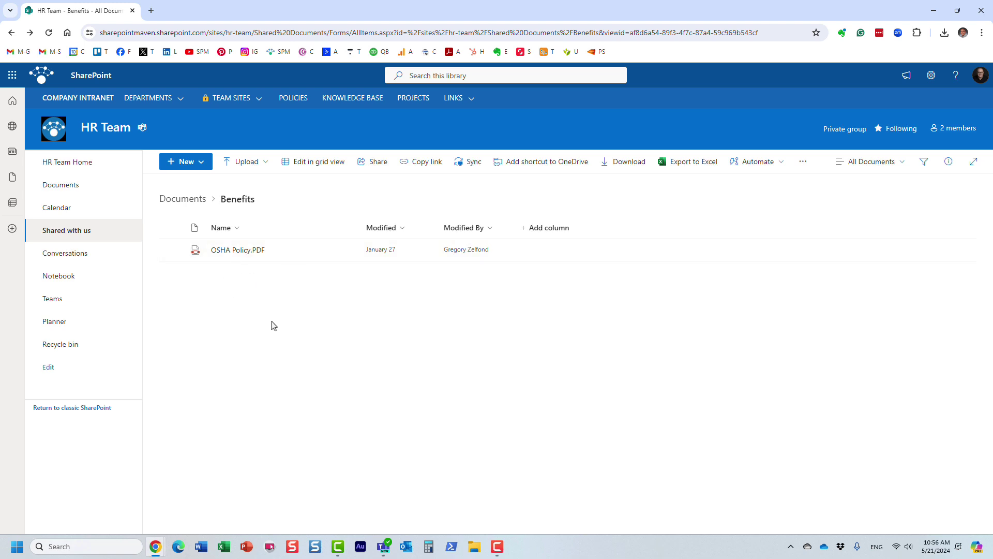
Step: Open OSHA Policy.PDF with Open > Open in app and confirm the OneDrive prompt
right_click(235, 254)
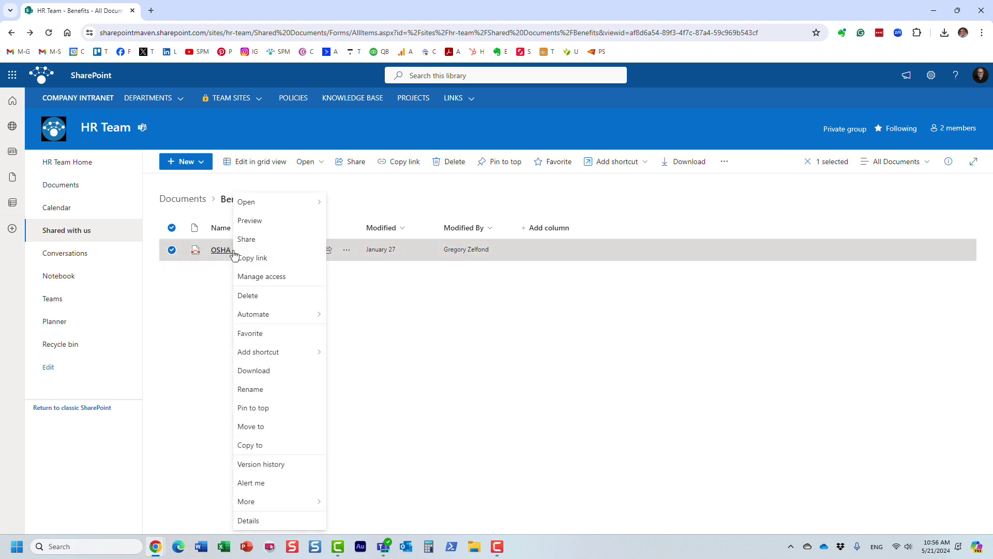
mouse_move(275, 205)
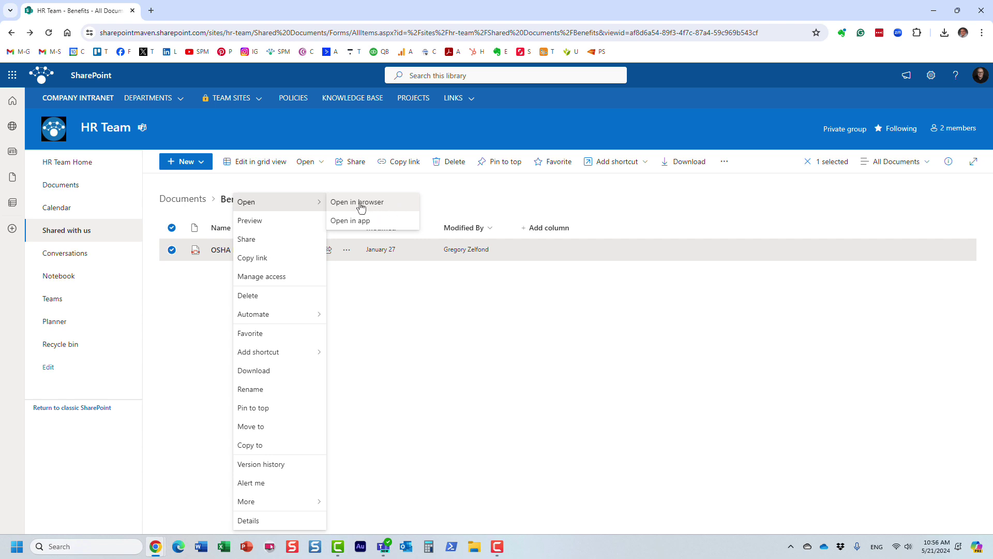
left_click(382, 229)
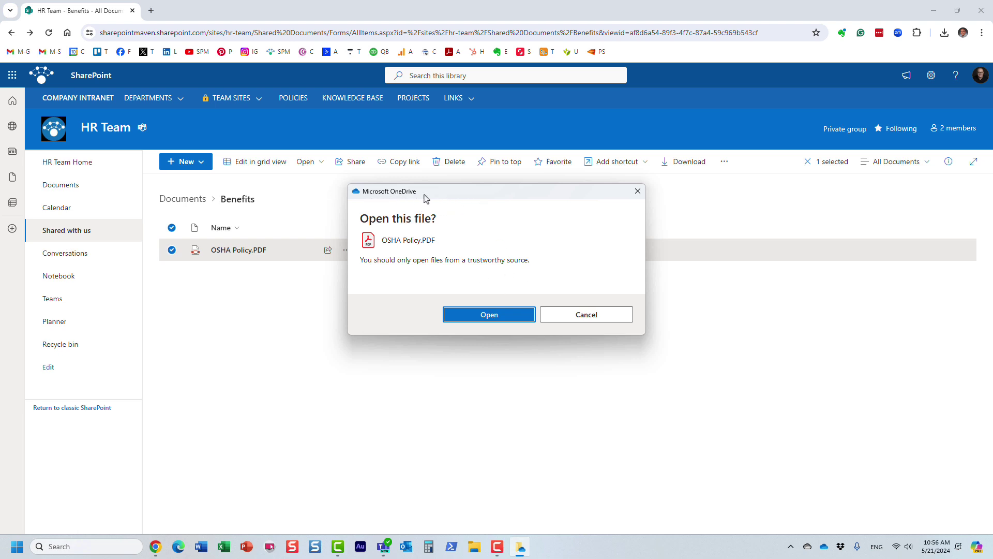
left_click(491, 314)
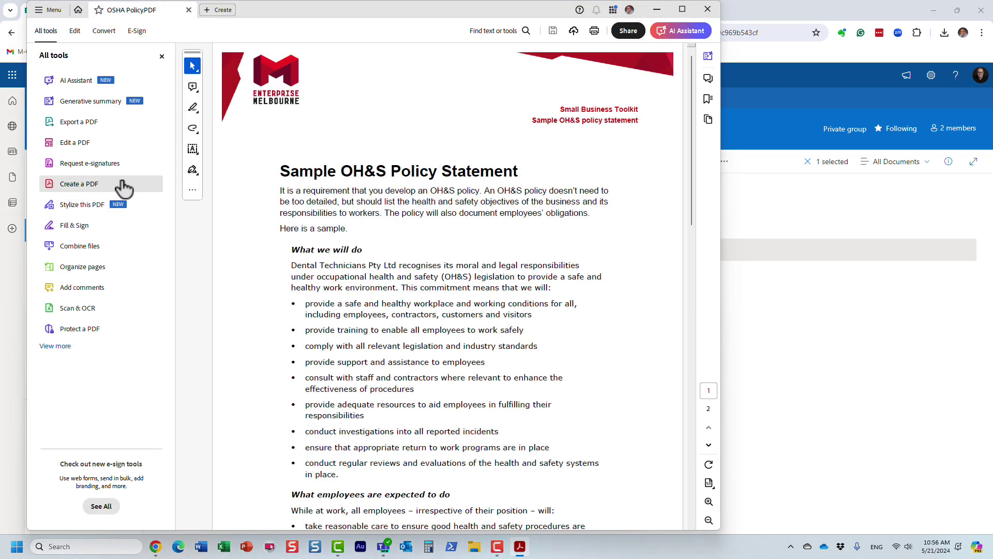
Step: Insert 'Hello' after 'Sample' in the PDF title, then close Acrobat and save the changes
left_click(77, 143)
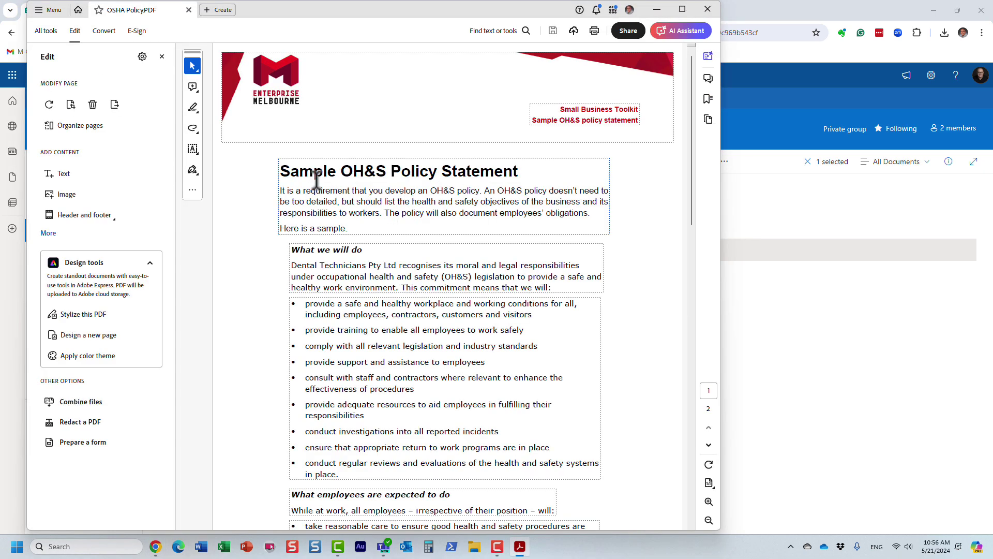
left_click(336, 175)
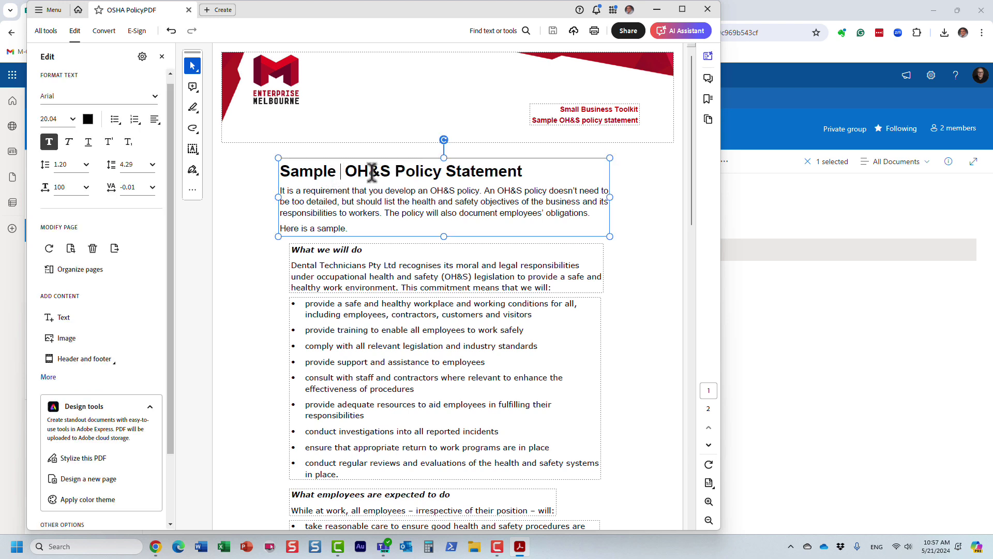
type("Hello")
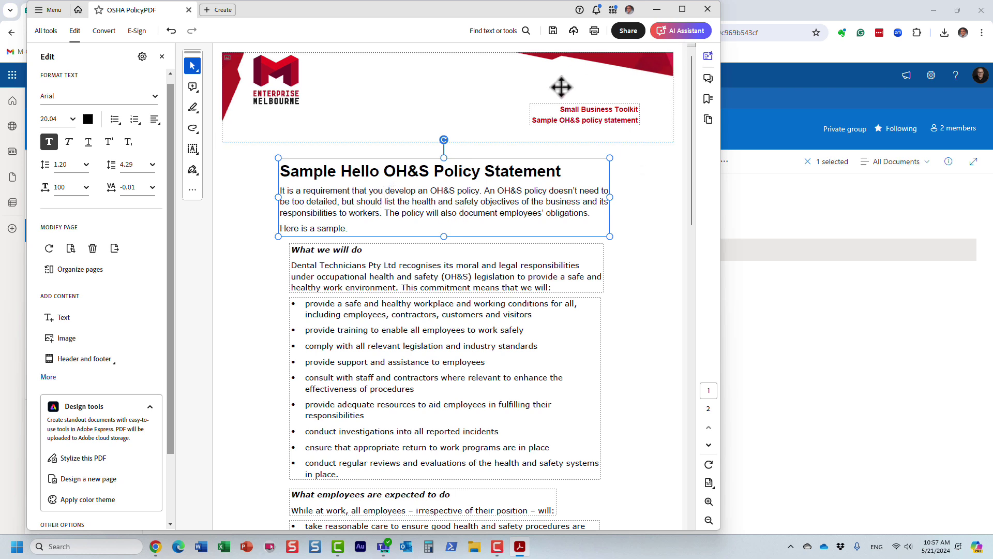
left_click(708, 9)
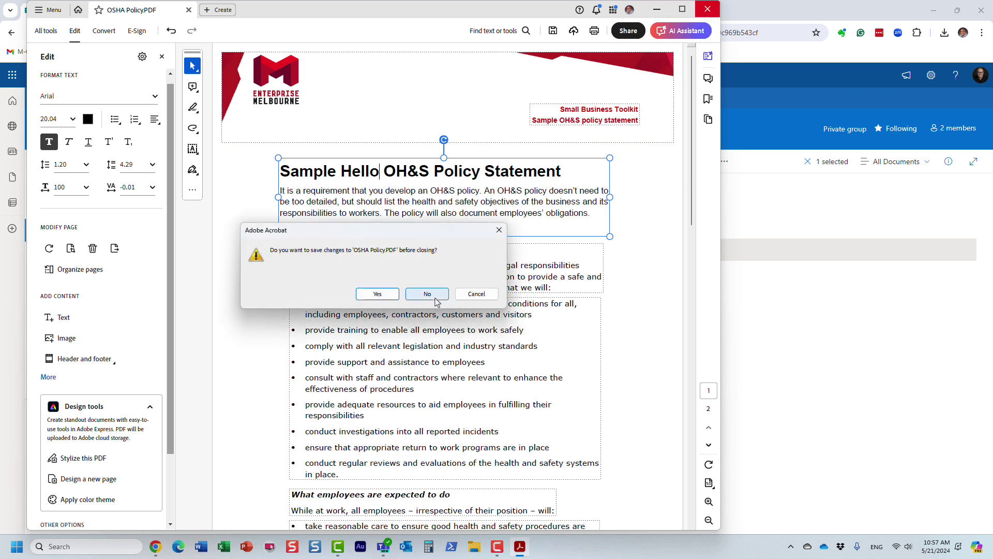
left_click(388, 297)
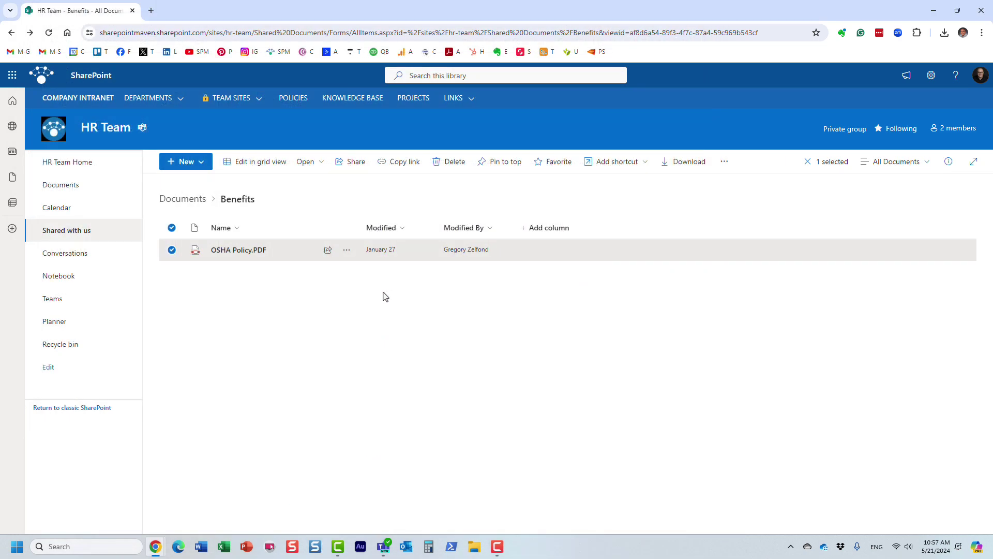
Step: Clear the file selection, switch to the second user's private window and verify the signed-in account
left_click(282, 311)
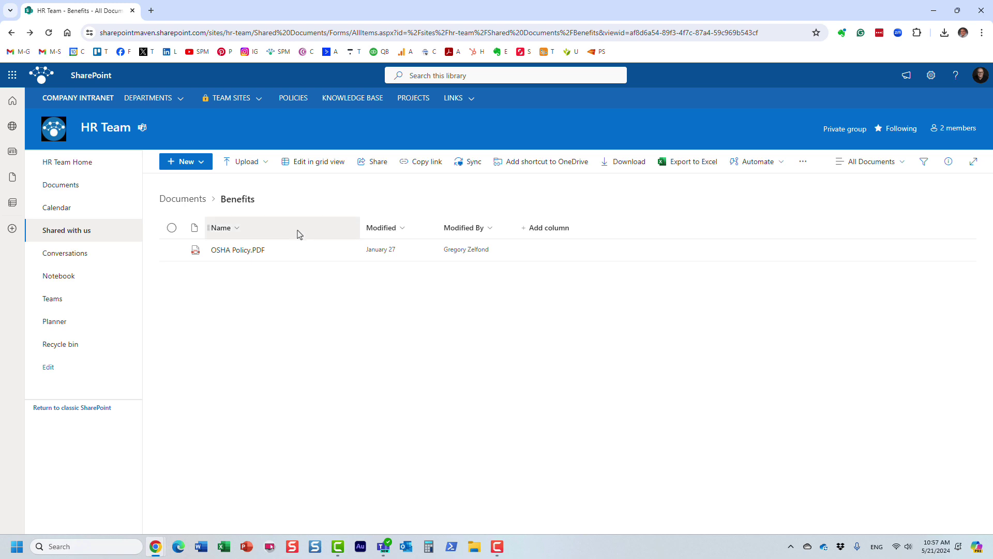
mouse_move(156, 547)
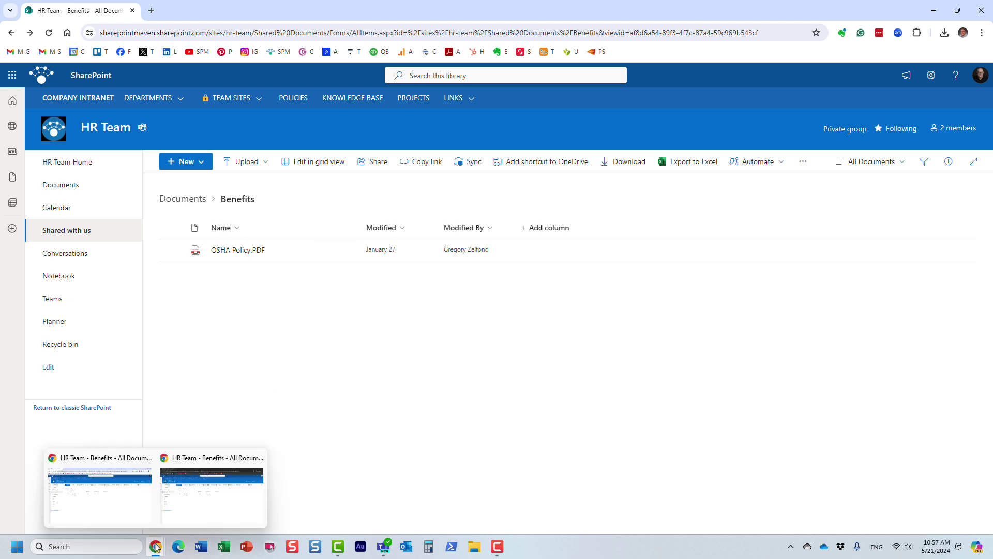
left_click(185, 513)
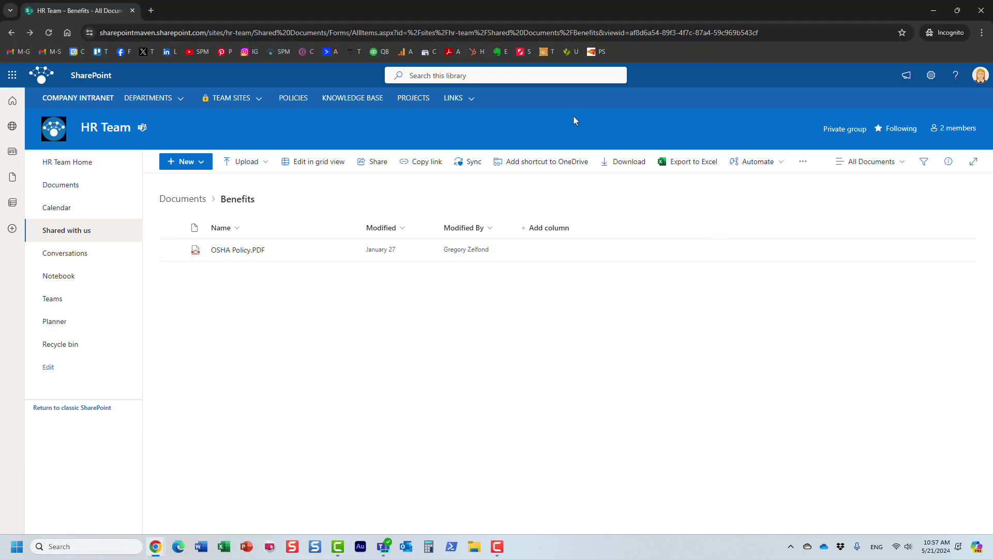
left_click(980, 76)
left_click(778, 112)
Step: Reload the Benefits library and choose Open > Open in app for OSHA Policy.PDF
left_click(48, 33)
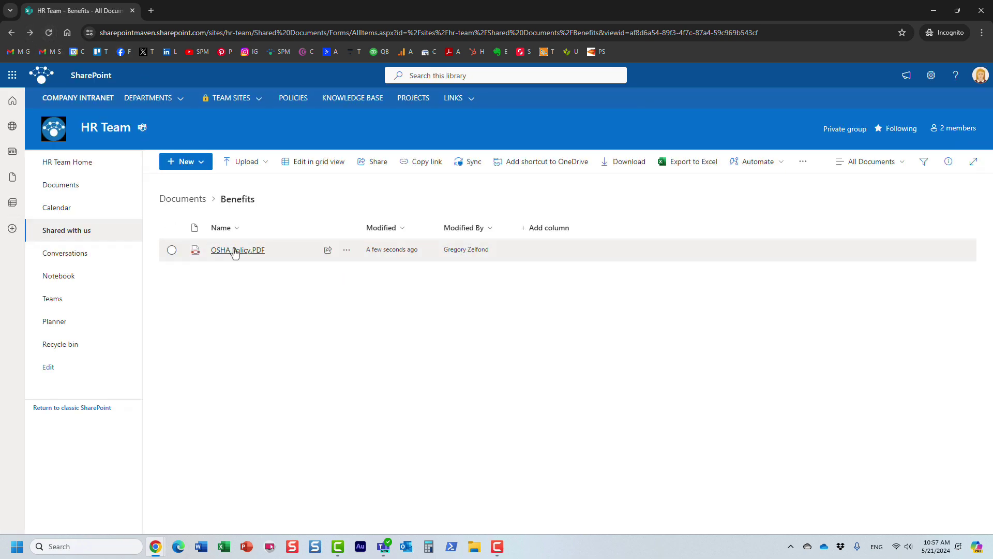
right_click(234, 253)
mouse_move(295, 202)
left_click(346, 221)
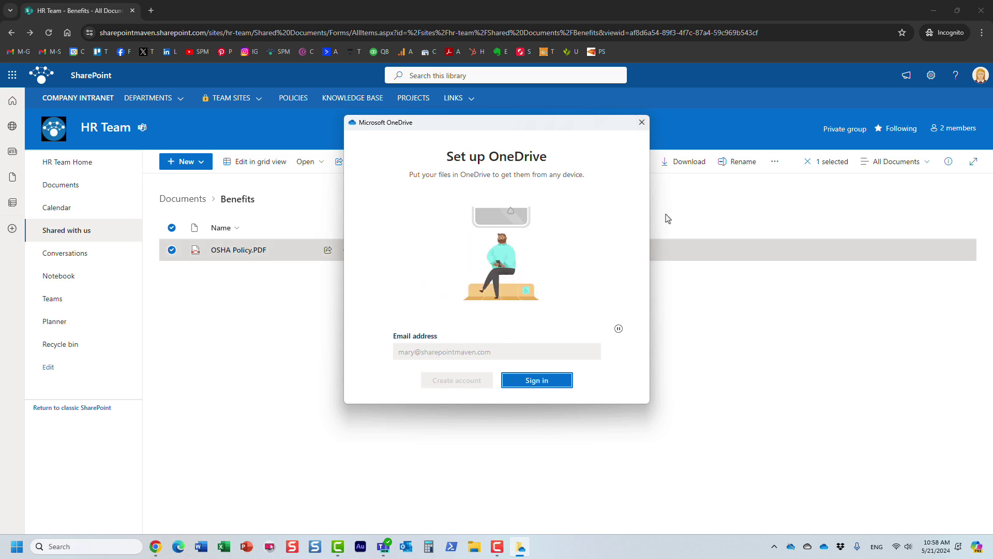
left_click(642, 124)
Step: Return to the main user's window, check OneDrive sync status, and open the synced OneDrive folder
mouse_move(155, 547)
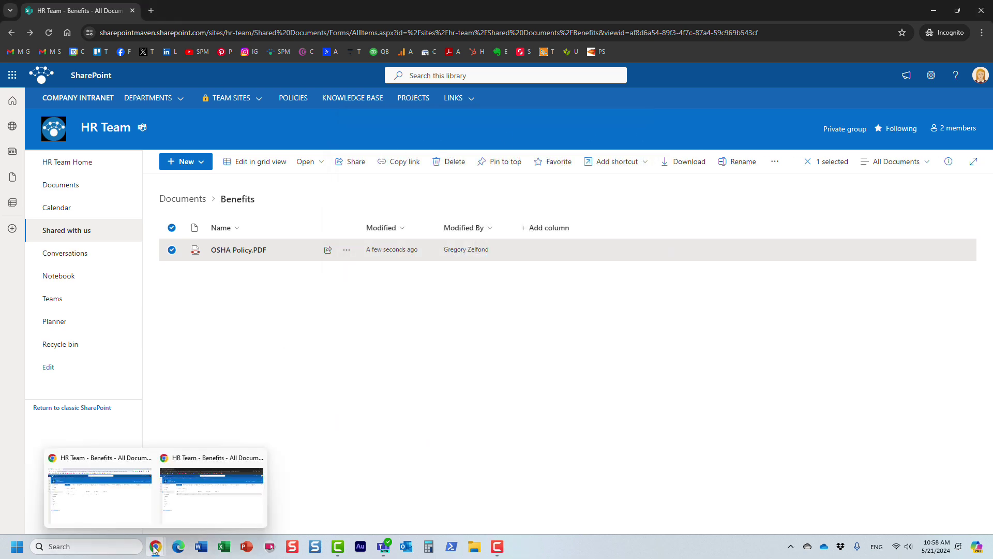
left_click(128, 501)
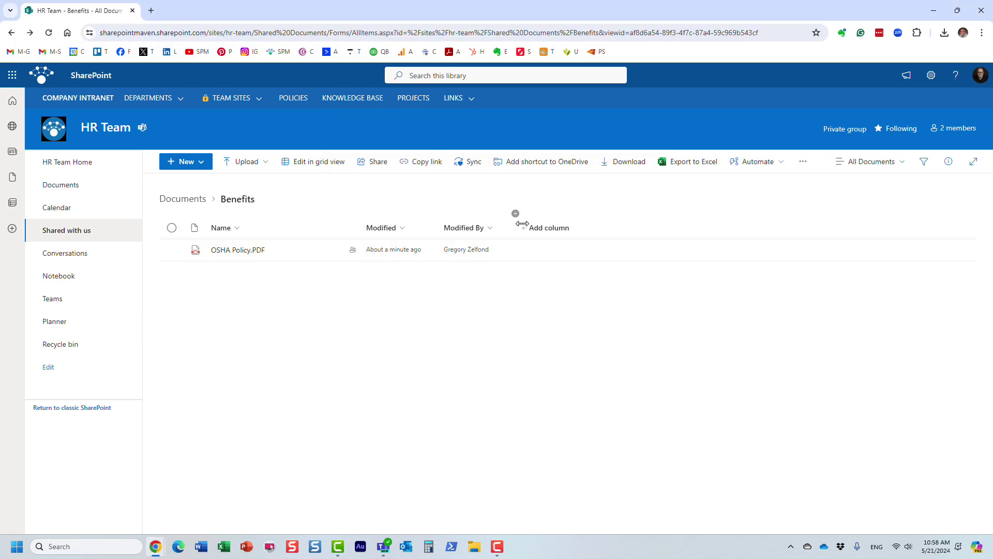
left_click(809, 542)
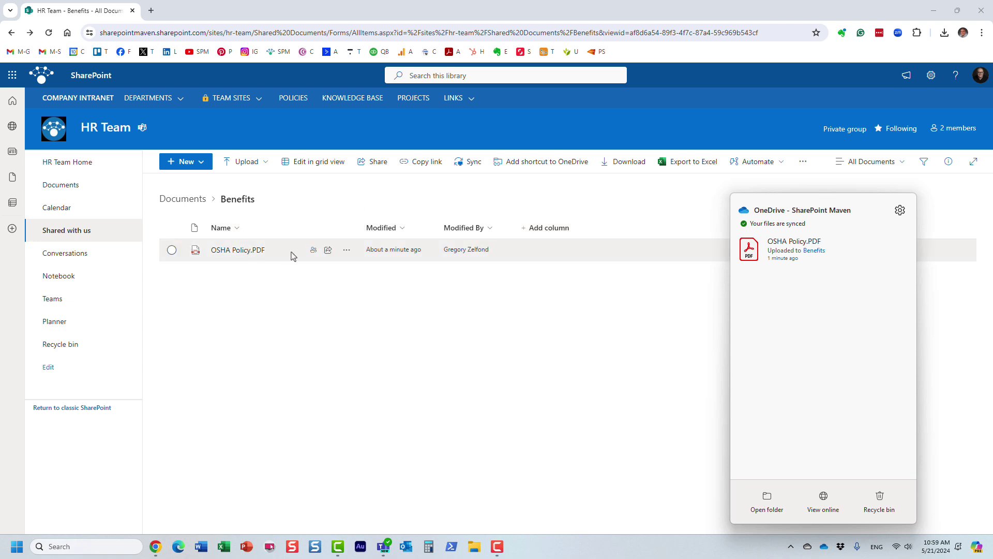
mouse_move(293, 255)
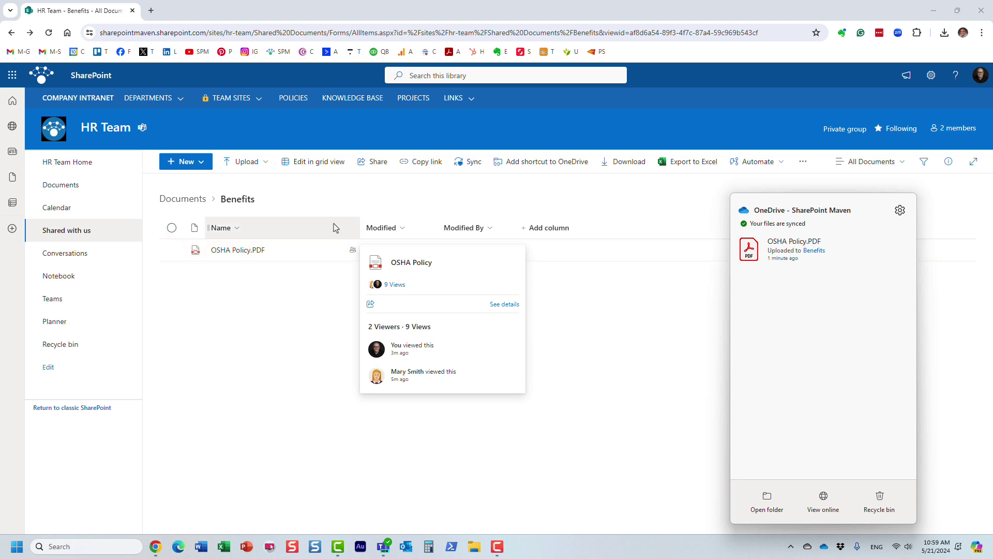
left_click(765, 499)
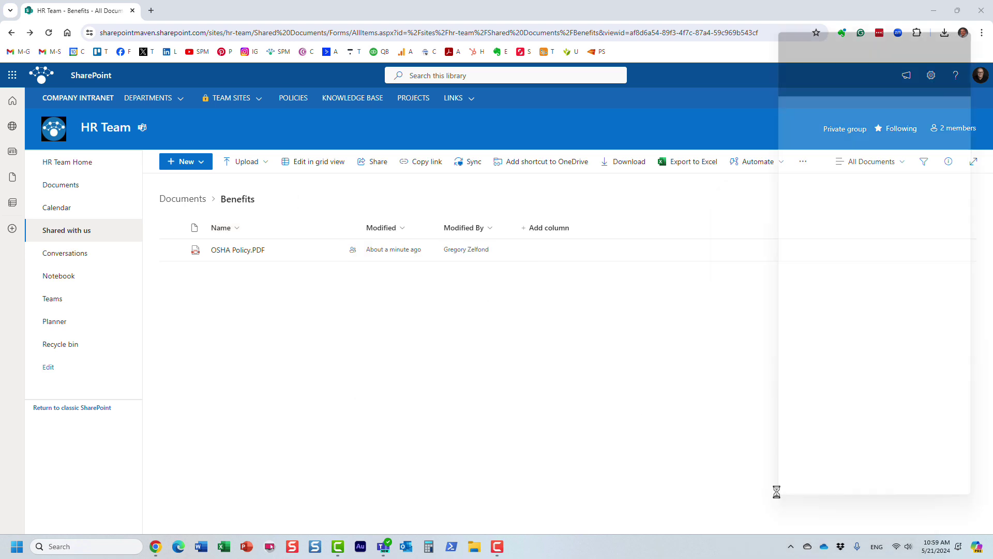
Step: Snap File Explorer left, enable View > Show > Navigation pane, then bring the SharePoint browser forward
left_click_drag(894, 20, 350, 38)
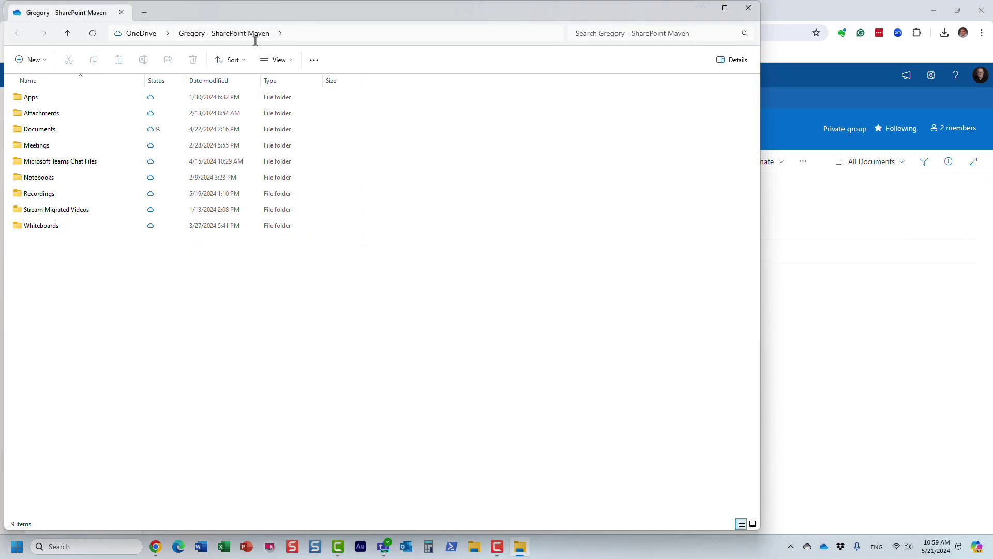
left_click(279, 60)
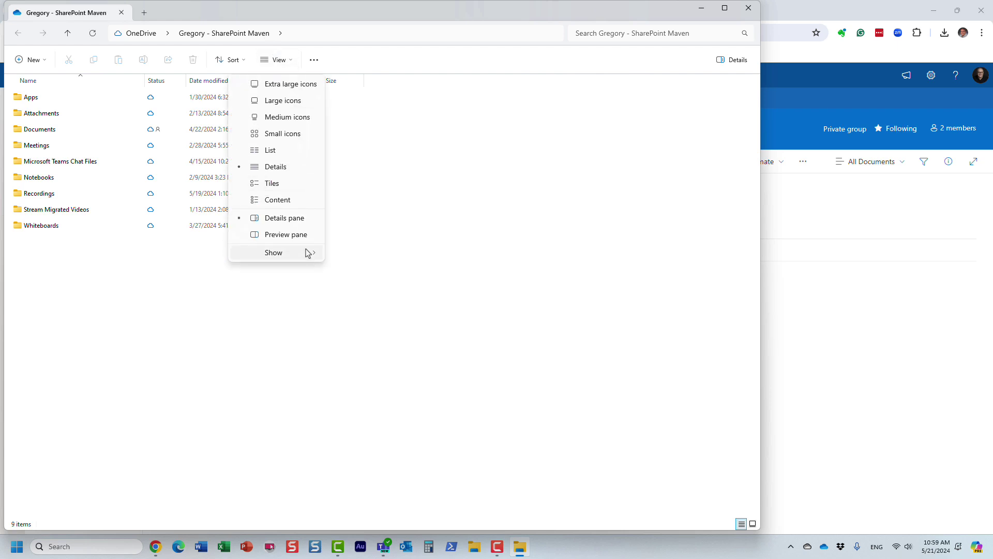
left_click(379, 255)
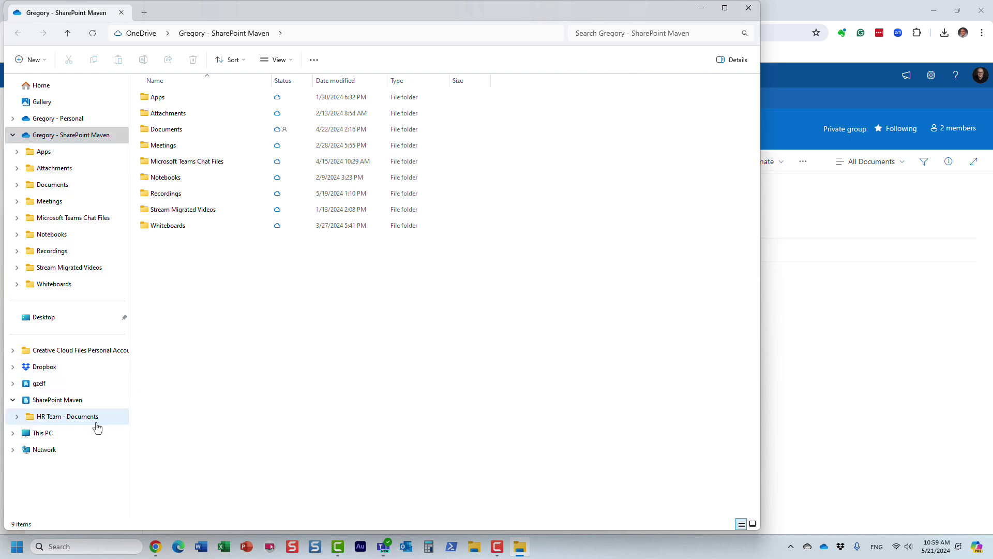
left_click(809, 109)
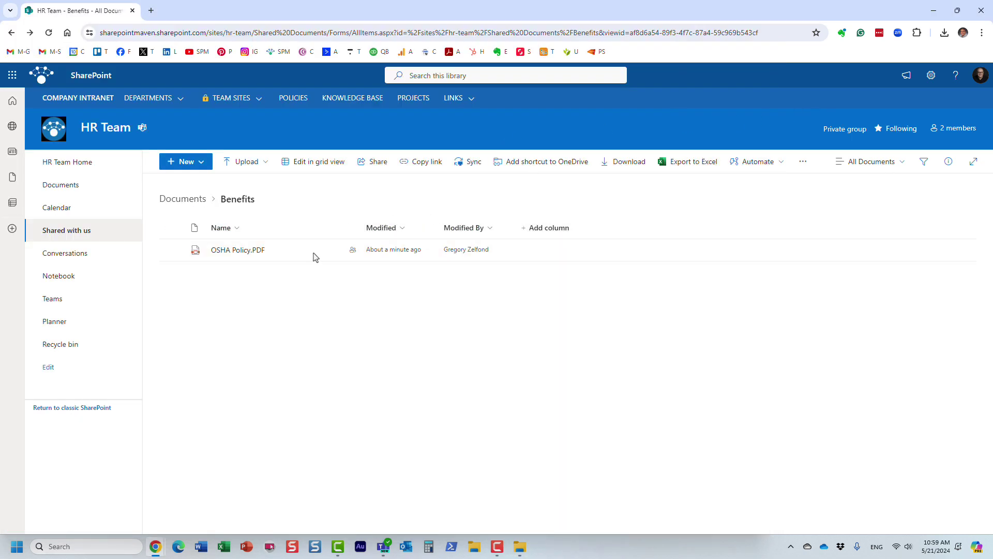
Step: In the second user's private window, choose Open > Open in app for OSHA Policy.PDF
mouse_move(155, 546)
left_click(224, 508)
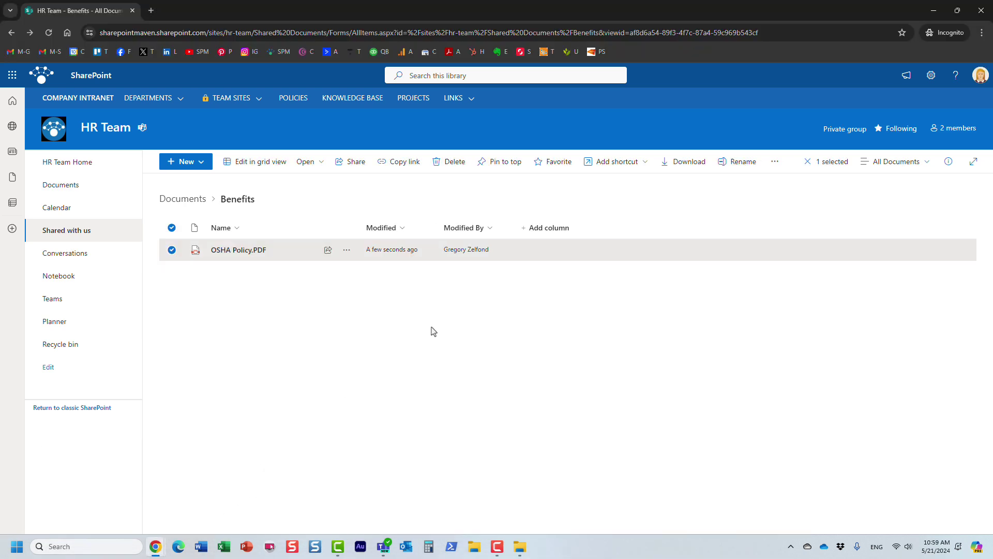
right_click(259, 253)
mouse_move(288, 210)
left_click(361, 221)
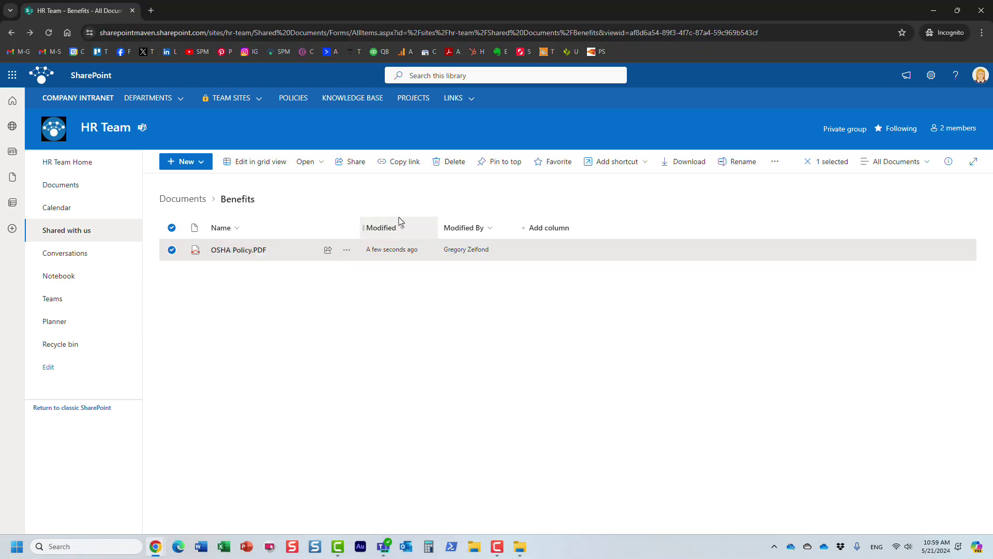